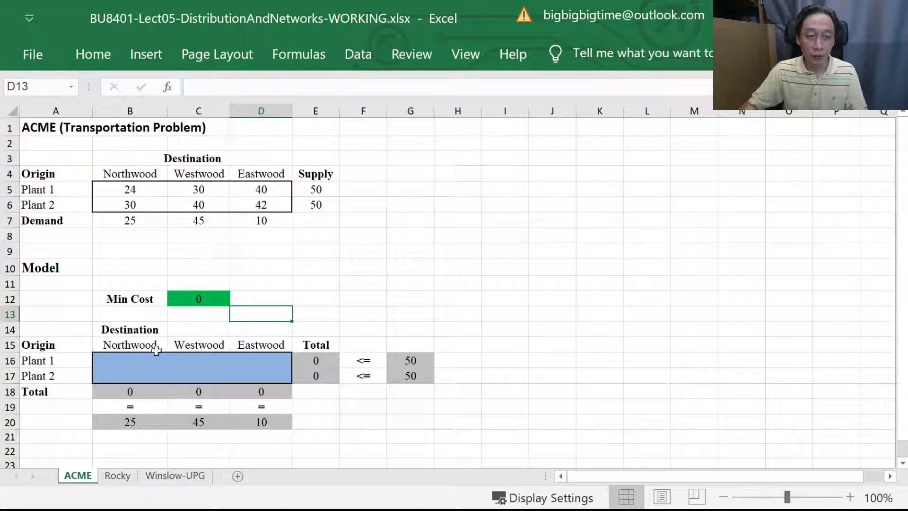
# - Inspect the minimum cost formula in C12 and the plant total formulas in E16 and E17, leaving them unedited
pyautogui.doubleClick(205, 299)
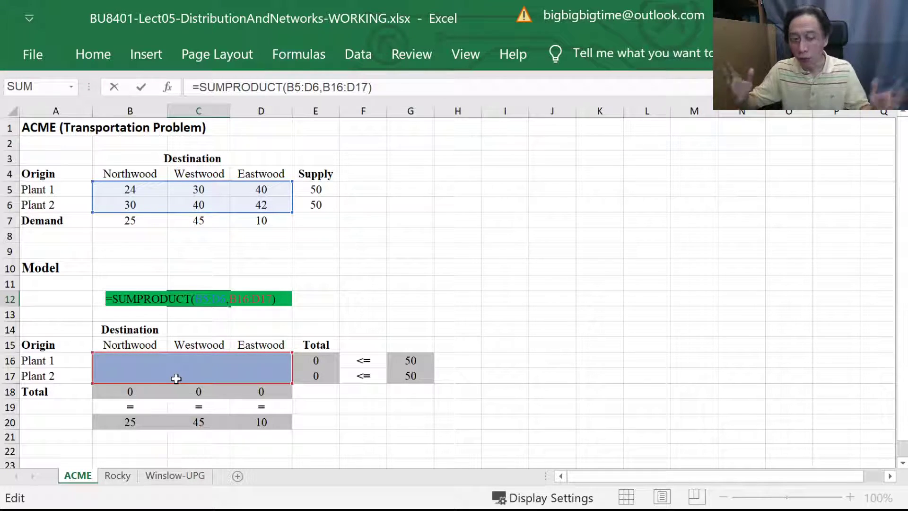
pyautogui.hotkey('ctrl', 'Return')
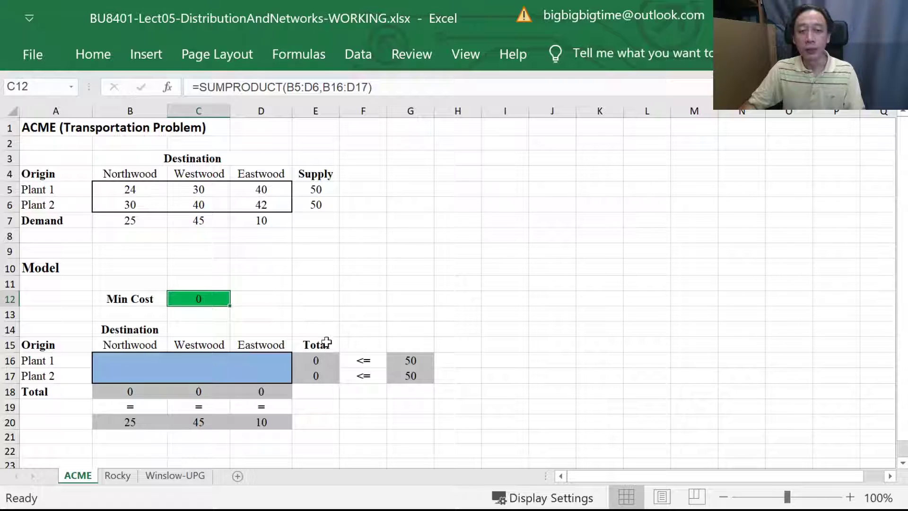
pyautogui.doubleClick(333, 360)
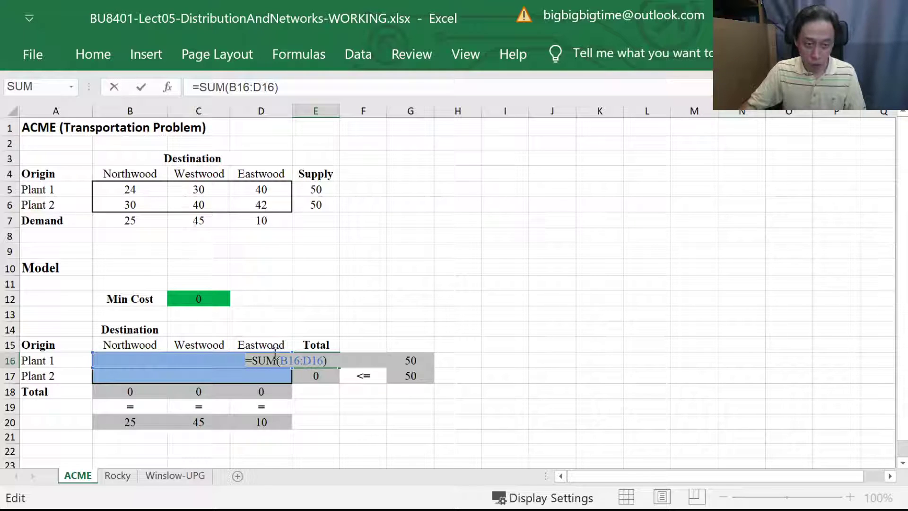
pyautogui.press('Escape')
pyautogui.click(424, 361)
pyautogui.click(311, 376)
pyautogui.doubleClick(312, 375)
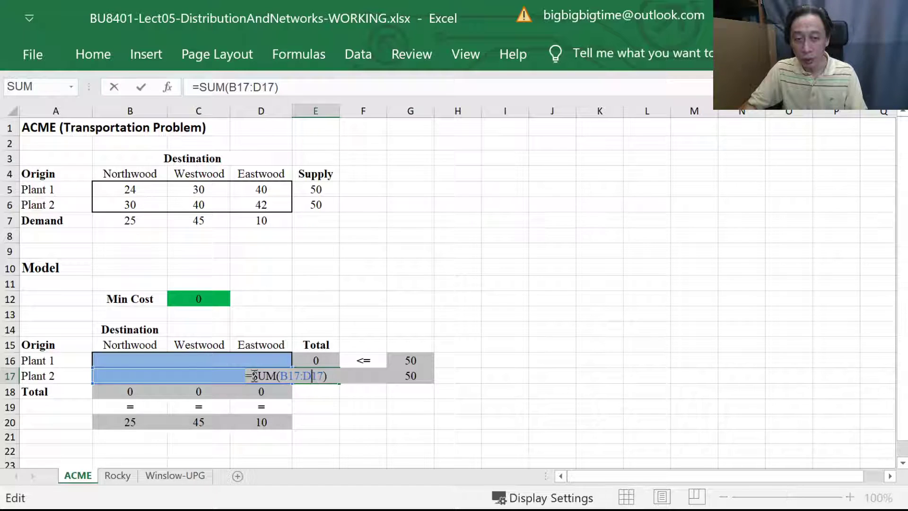
pyautogui.press('Escape')
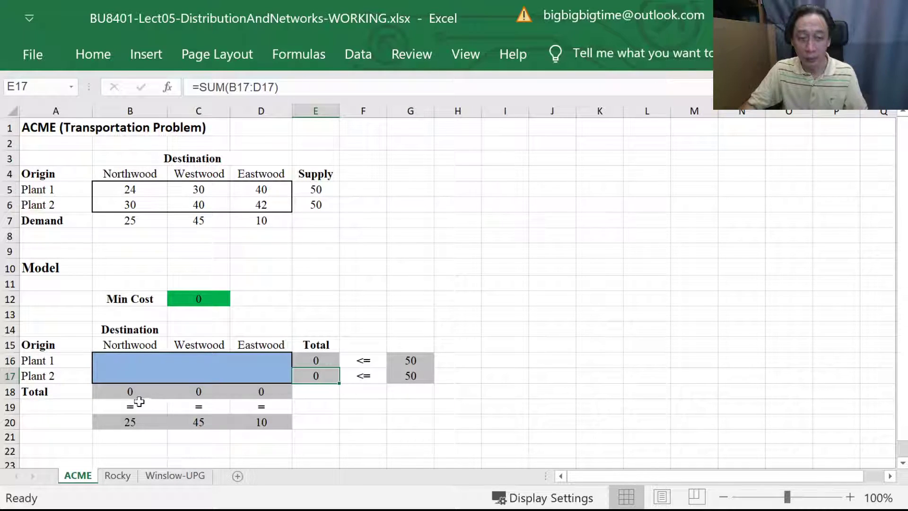
# - Inspect the destination total formulas in B18, C18 and D18 and the Northwood demand cell B20
pyautogui.click(119, 393)
pyautogui.doubleClick(119, 393)
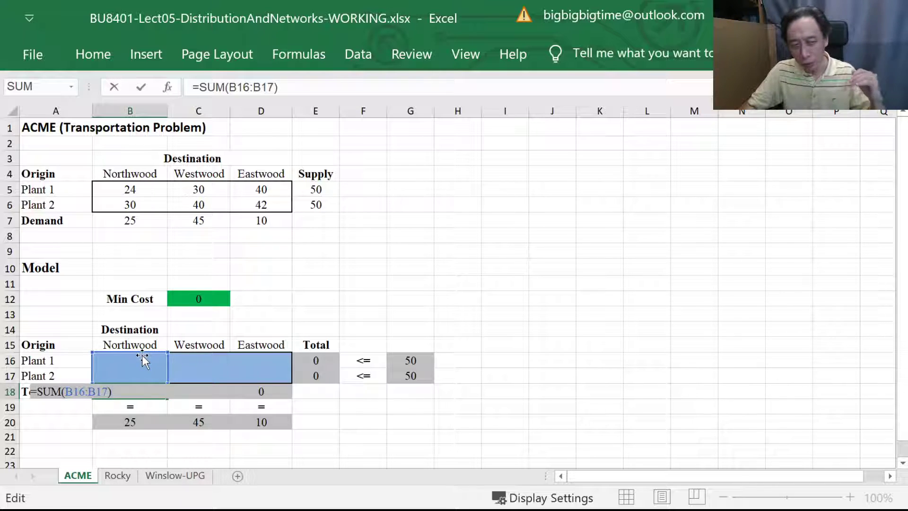
pyautogui.hotkey('ctrl', 'Return')
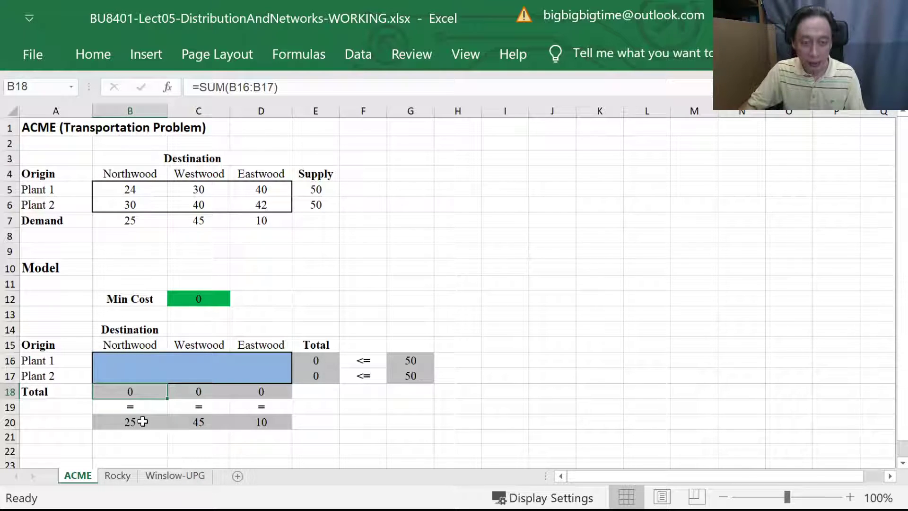
pyautogui.click(142, 422)
pyautogui.doubleClick(200, 391)
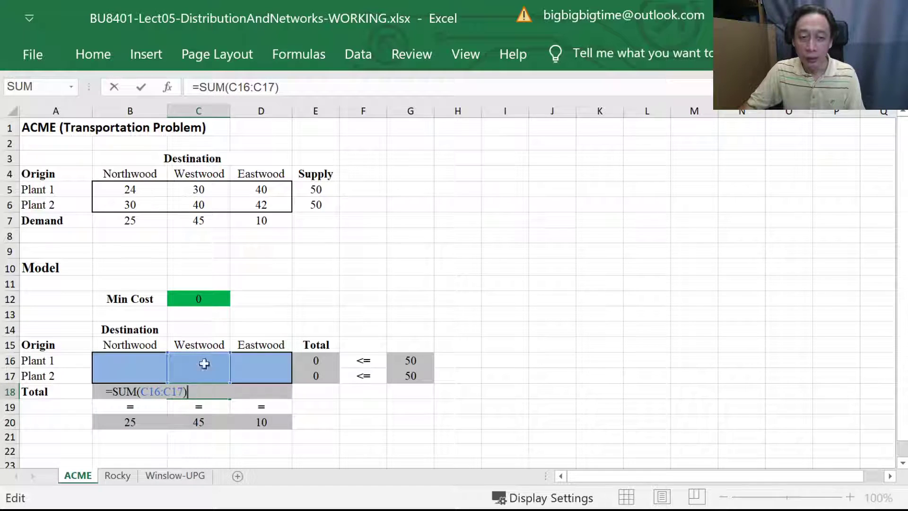
pyautogui.hotkey('ctrl', 'Return')
pyautogui.doubleClick(278, 391)
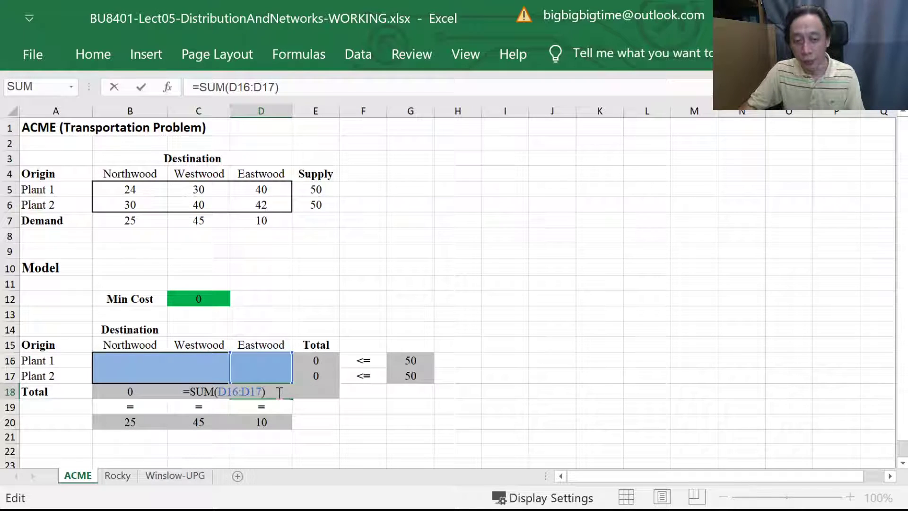
pyautogui.hotkey('ctrl', 'Return')
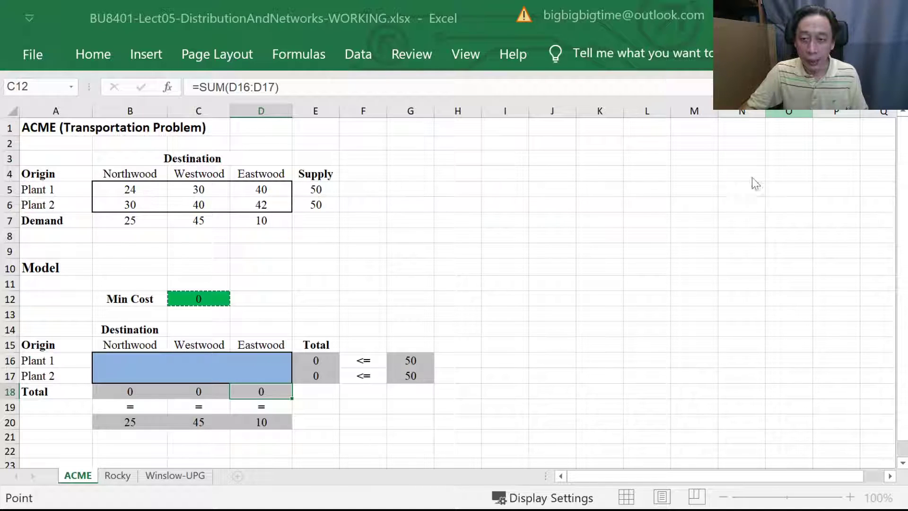
# - Assign B16:D17 as the variable cells in Solver and solve the transportation model for the minimum cost in C12
pyautogui.click(762, 184)
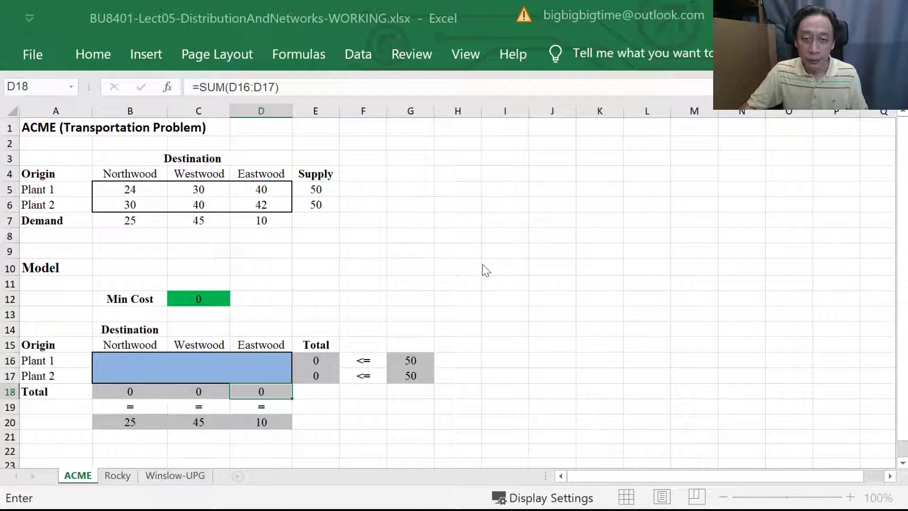
pyautogui.moveTo(98, 360); pyautogui.dragTo(269, 377)
pyautogui.click(600, 245)
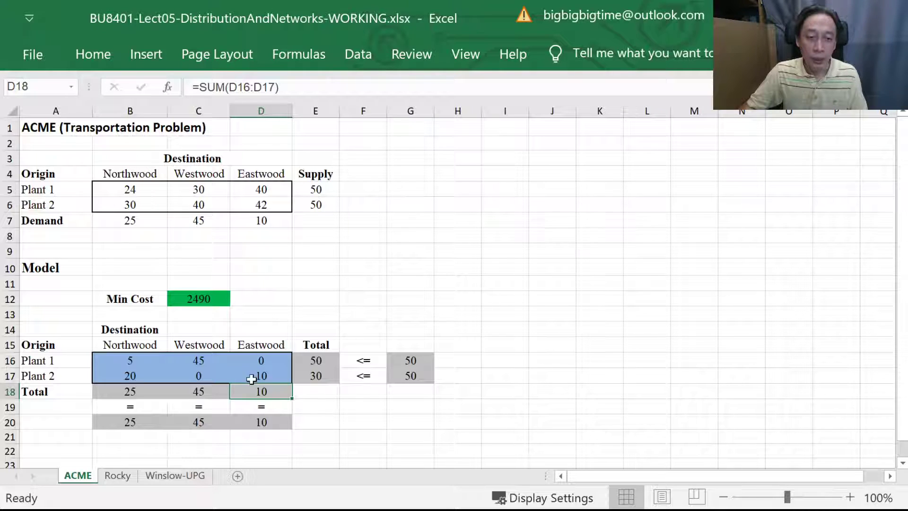
# - Reopen Solver to review the settings of the minimum cost model, and close it again
pyautogui.click(362, 54)
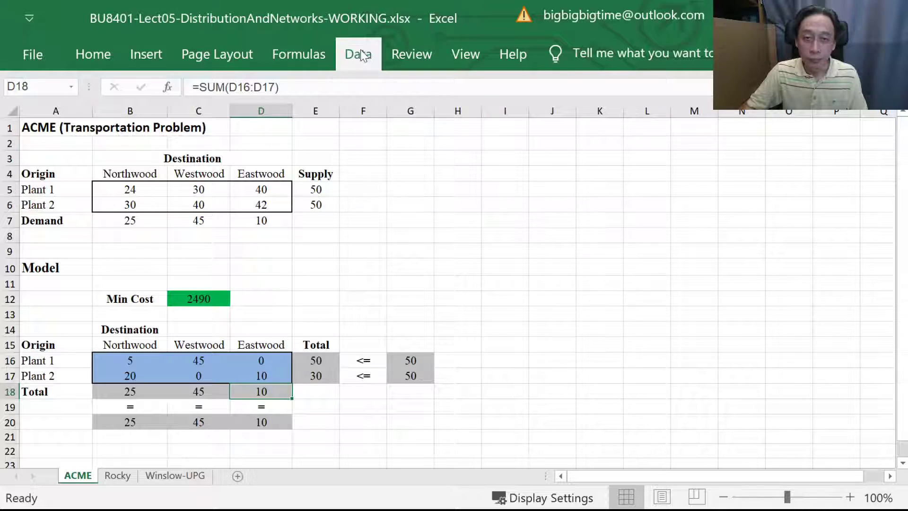
pyautogui.click(853, 102)
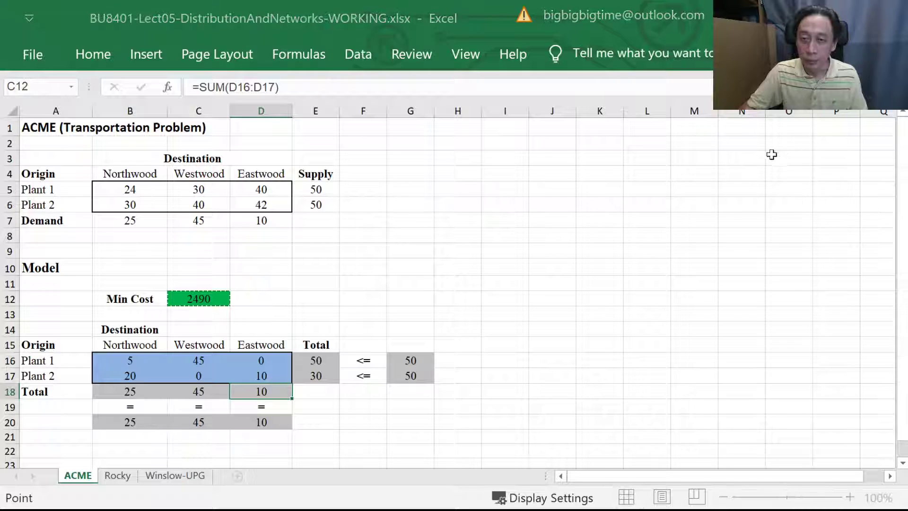
pyautogui.click(687, 324)
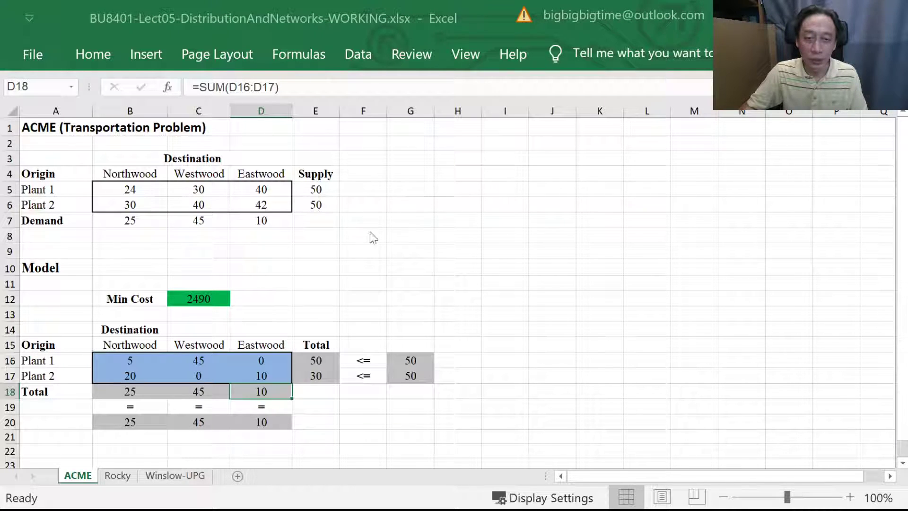
pyautogui.click(496, 438)
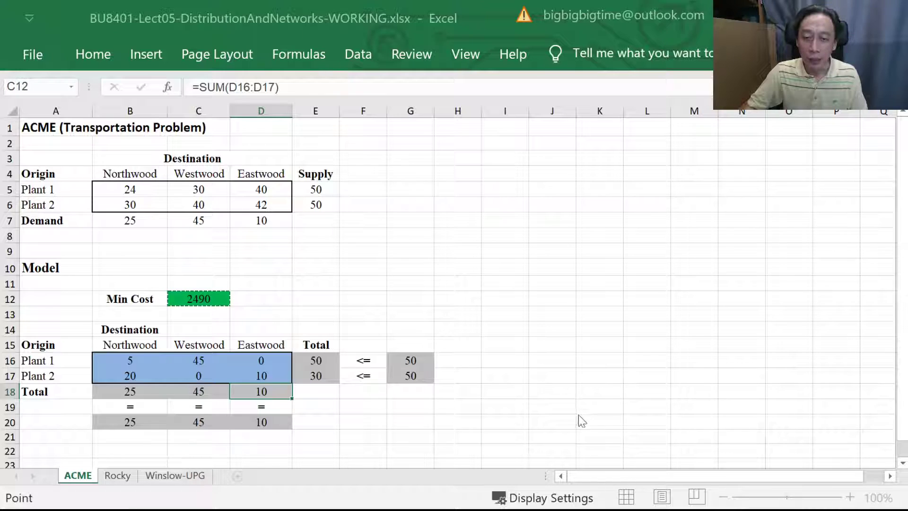
pyautogui.click(586, 429)
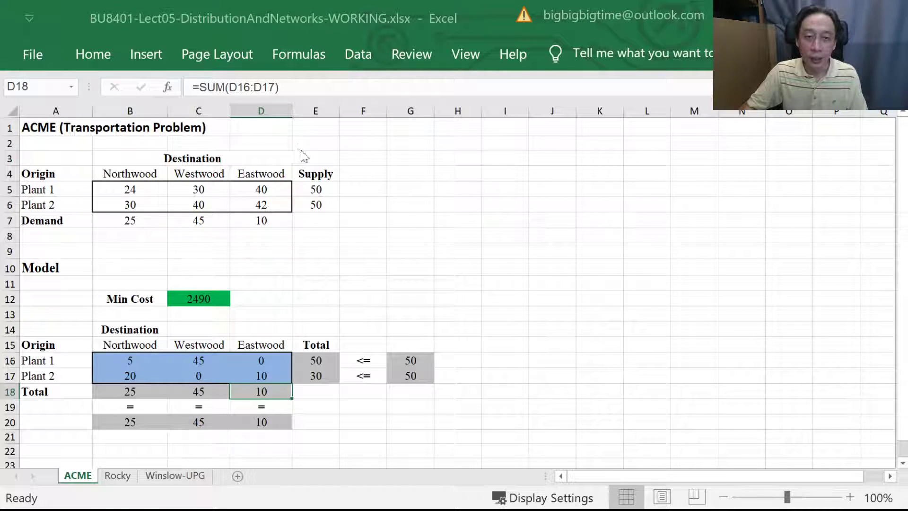
# - Examine the solved shipment quantities in B16:D17, including both Northwood shipments and the Northwood demand in B20
pyautogui.moveTo(133, 367); pyautogui.dragTo(259, 371)
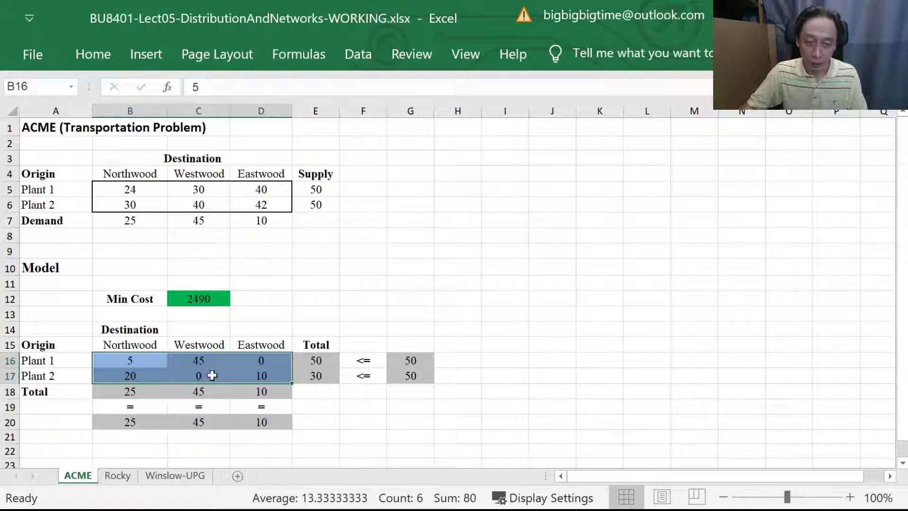
pyautogui.click(150, 363)
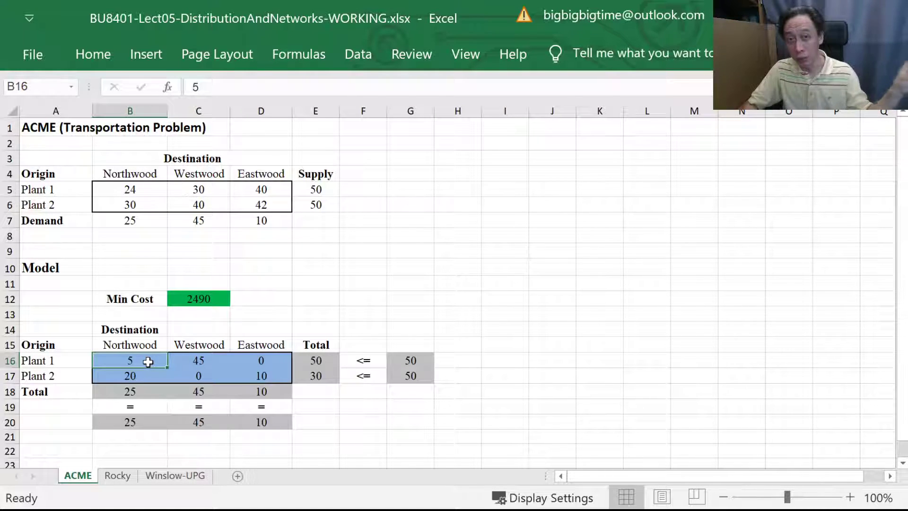
pyautogui.click(138, 377)
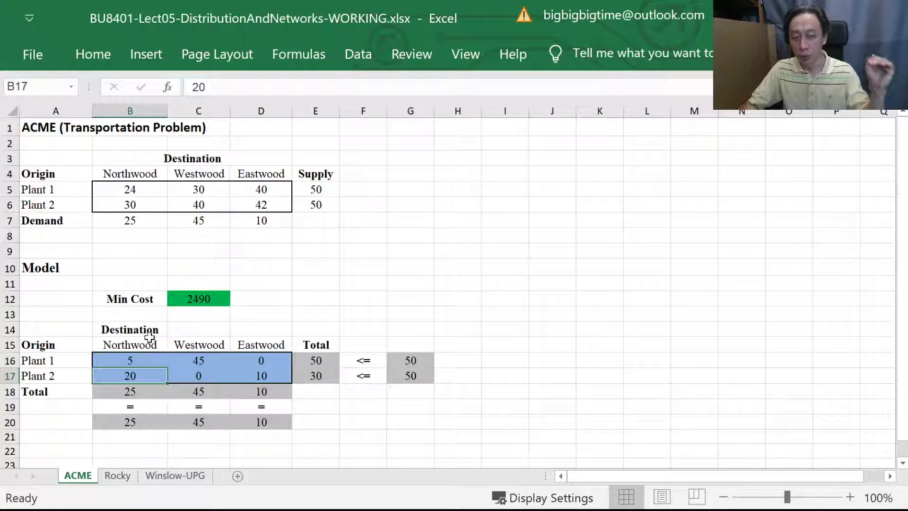
pyautogui.click(140, 424)
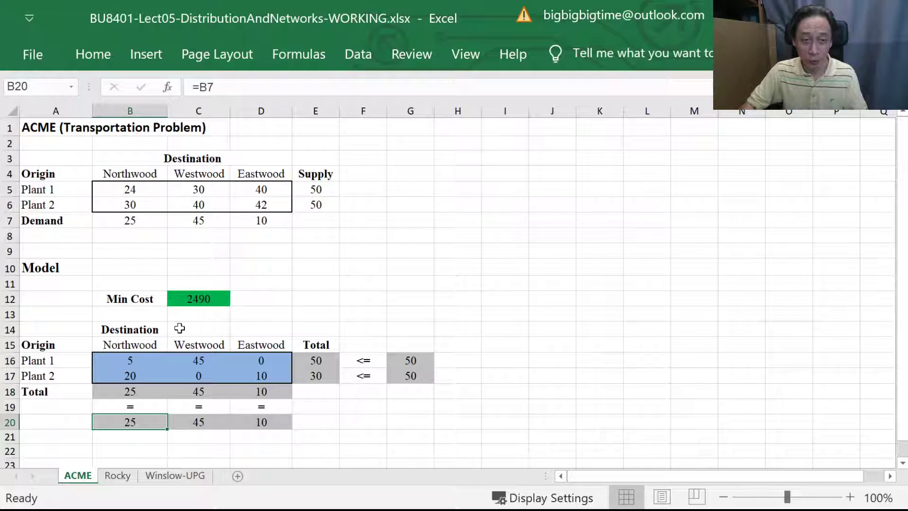
# - Clear the shipment quantities in B16:D17 and solve the minimum cost model again with Solver
pyautogui.click(368, 51)
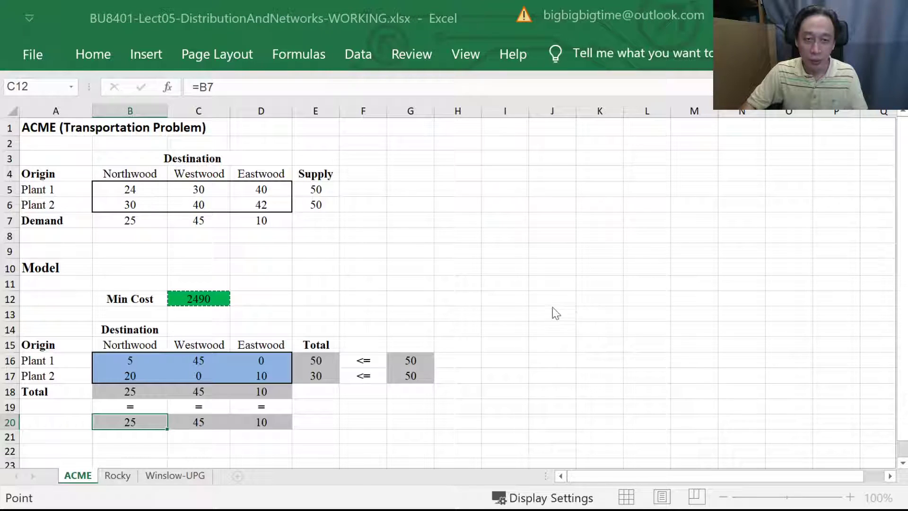
pyautogui.click(508, 441)
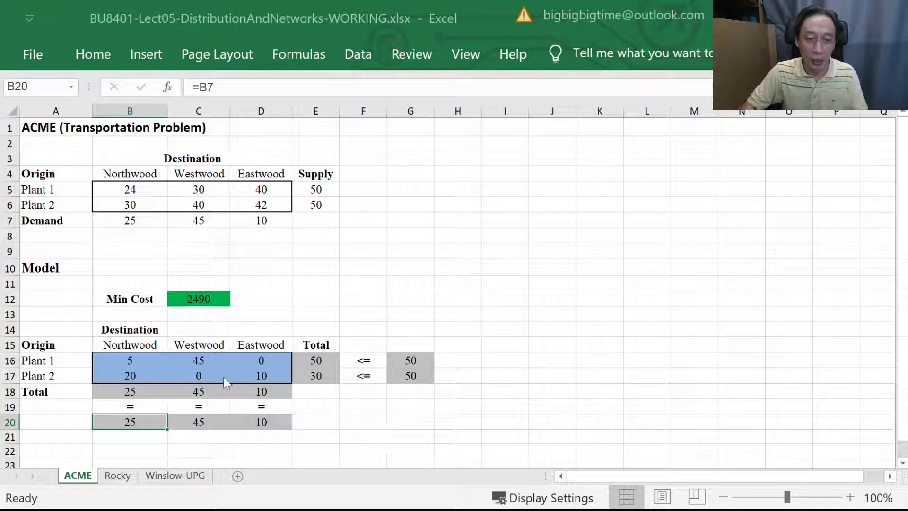
pyautogui.click(128, 361)
pyautogui.moveTo(128, 361); pyautogui.dragTo(255, 375)
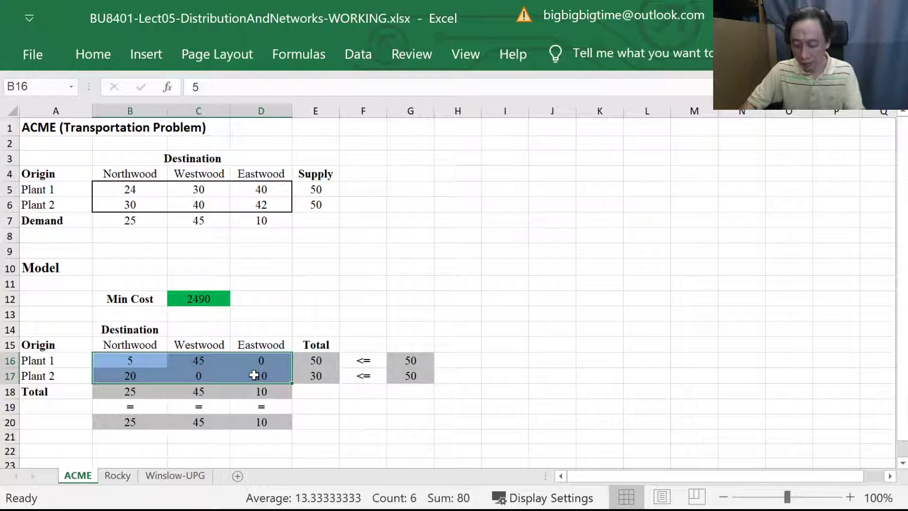
pyautogui.press('Delete')
pyautogui.click(364, 61)
pyautogui.click(811, 105)
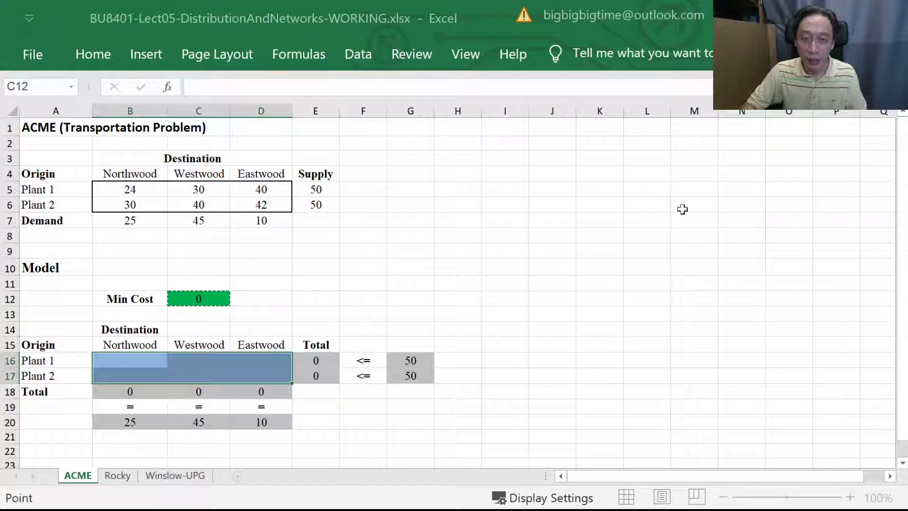
pyautogui.click(498, 440)
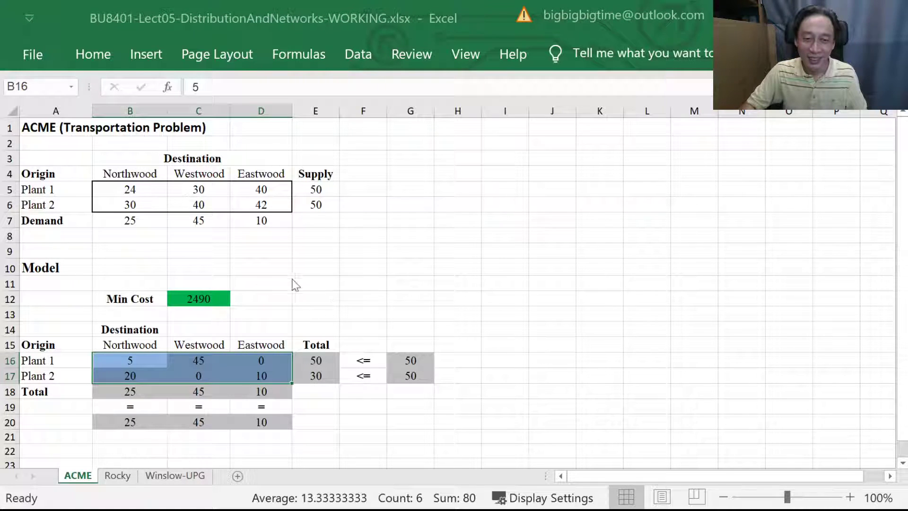
pyautogui.click(280, 377)
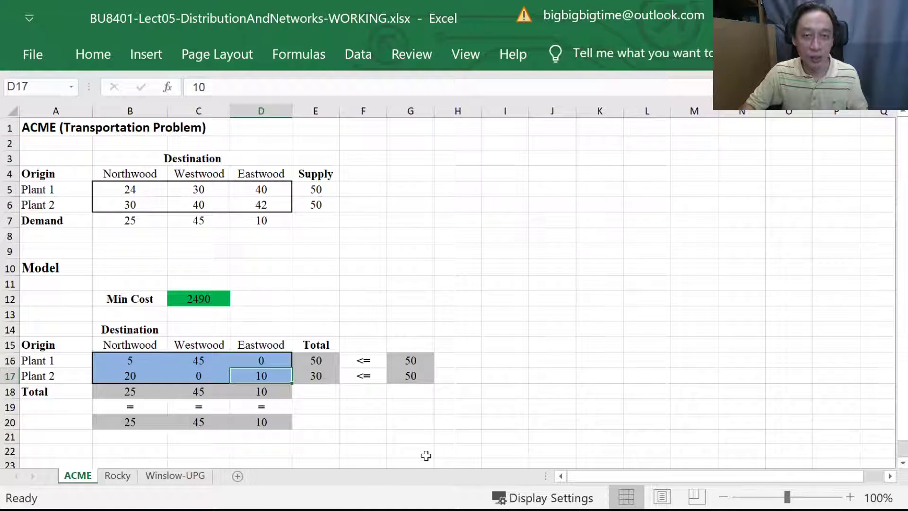